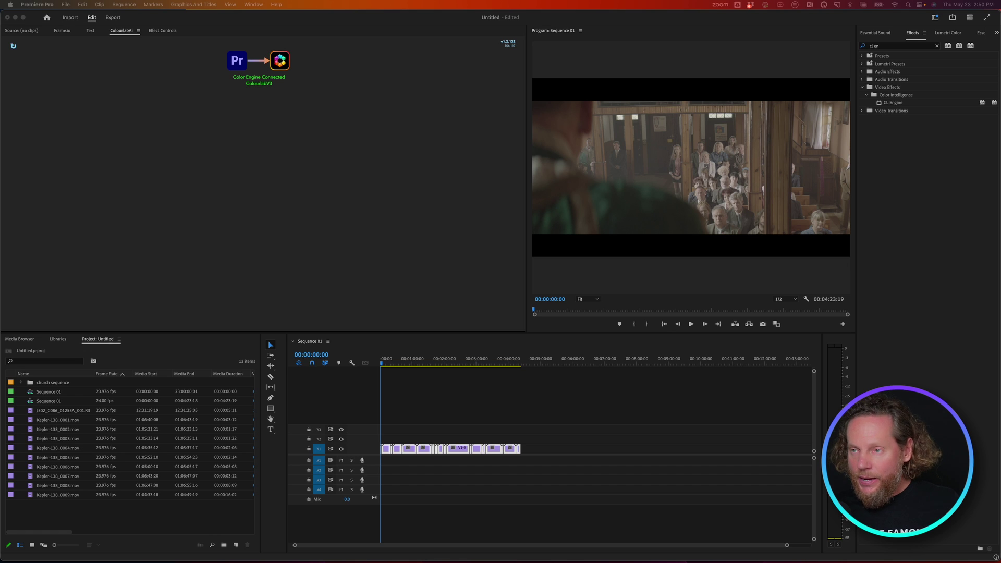
Step: Launch the Colourlab extension from Premiere's extensions and show the Lumetri Color settings page
left_click(331, 211)
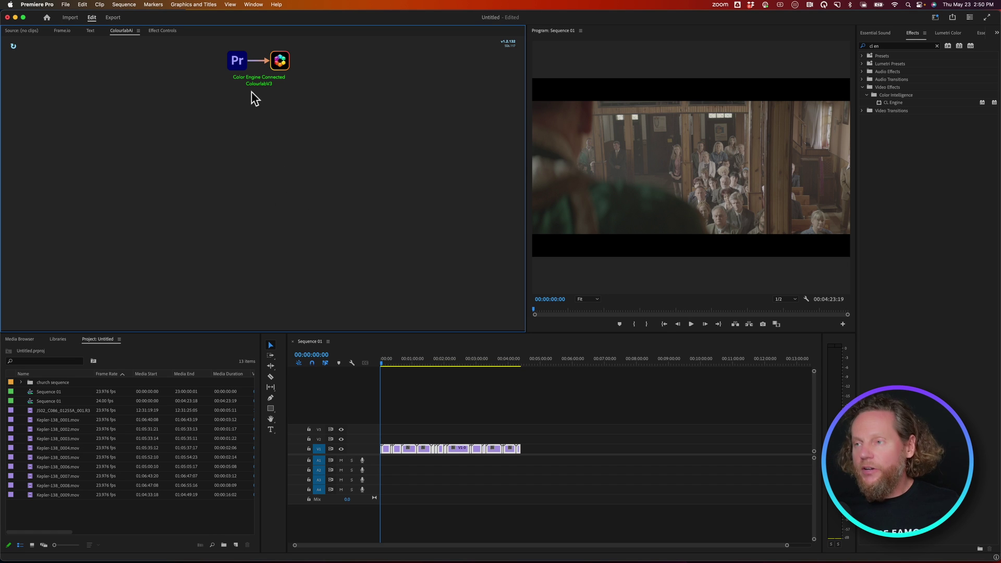
left_click(254, 5)
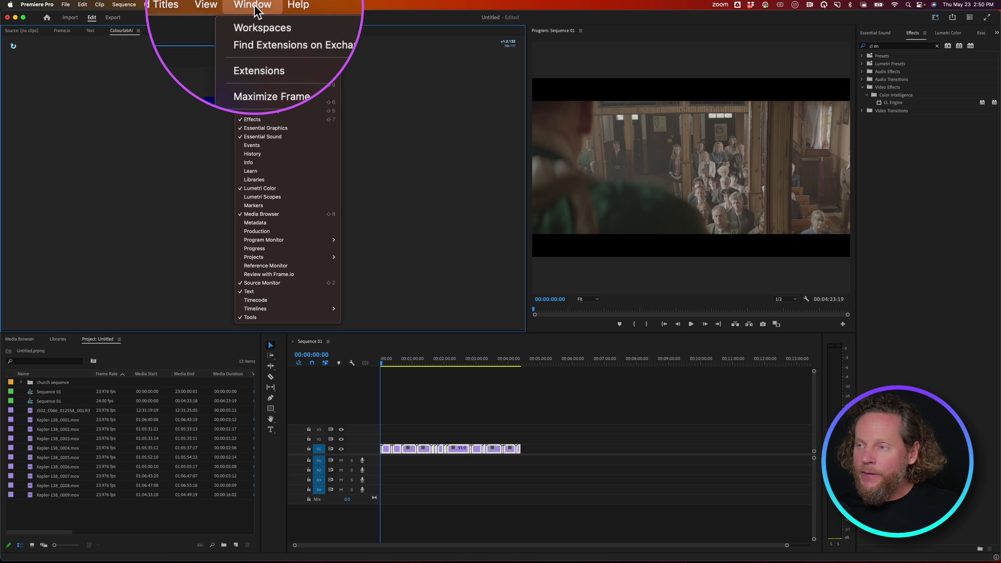
mouse_move(266, 42)
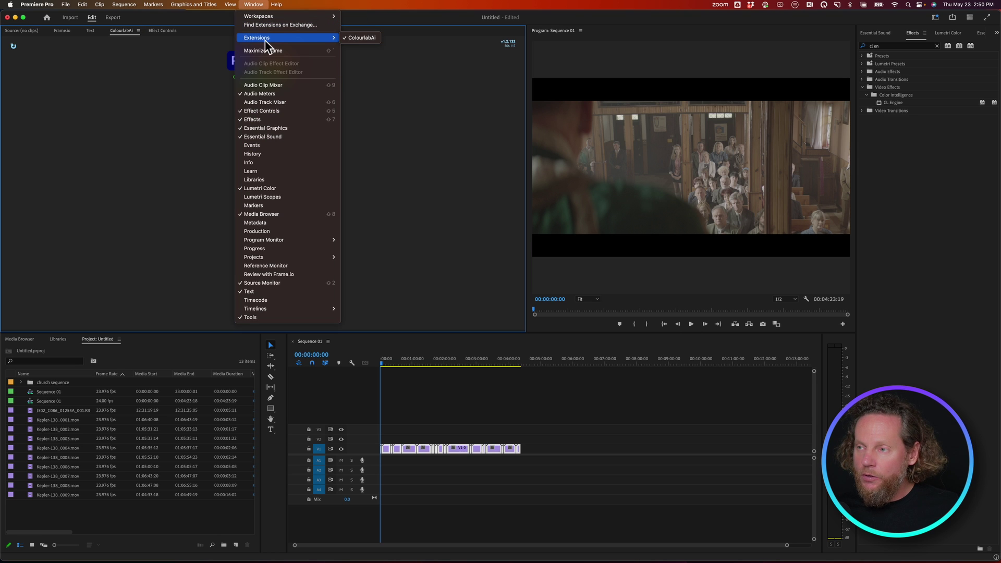
left_click(364, 41)
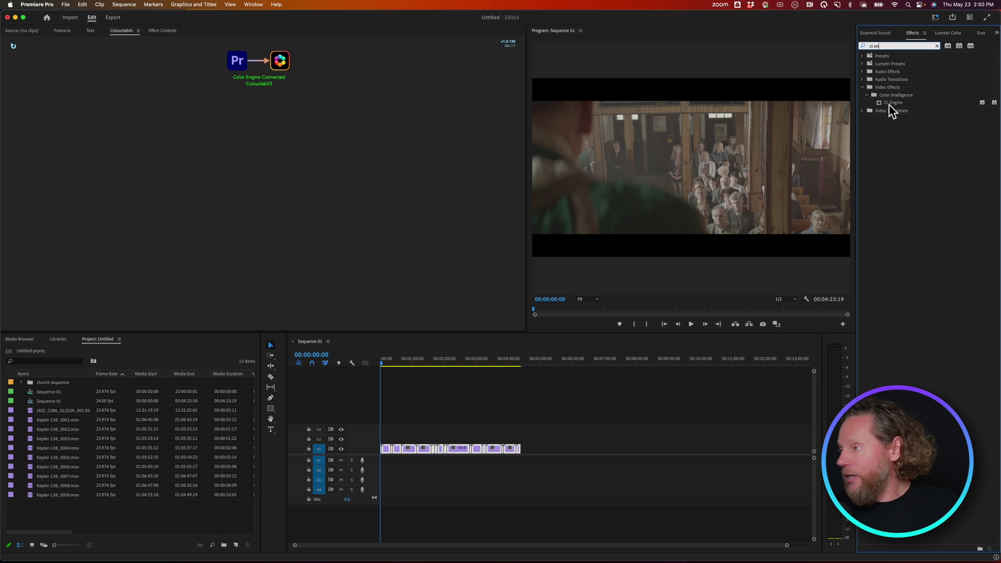
left_click(948, 33)
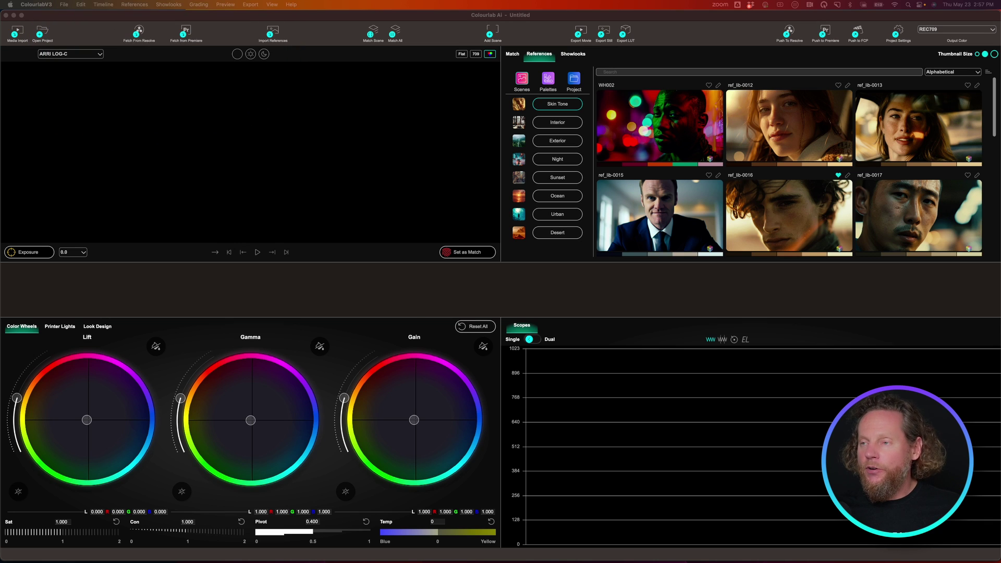
Step: Fetch the church sequence's clips from Premiere into Colourlab and select all of them
left_click(187, 34)
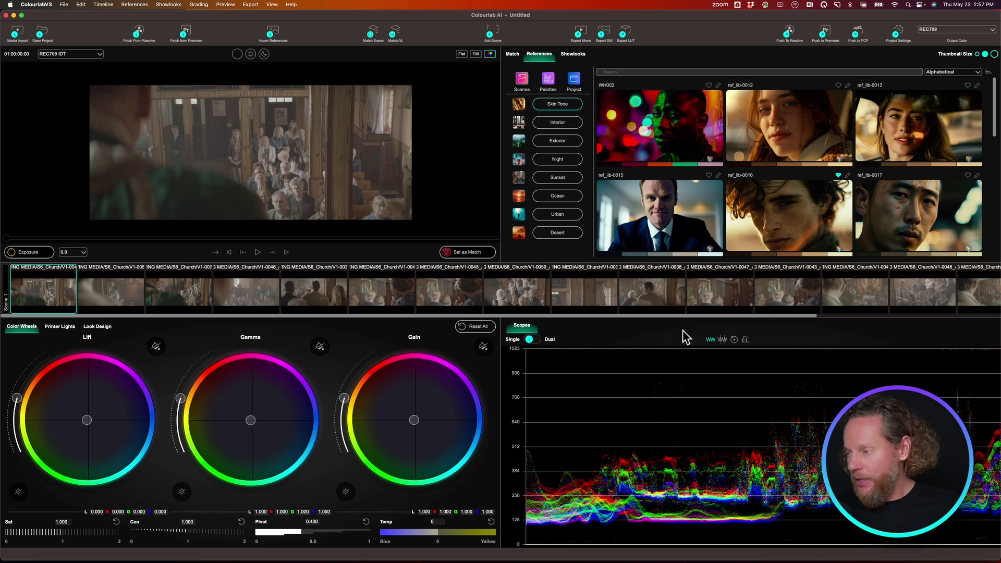
left_click_drag(745, 315, 991, 307)
key("super+a")
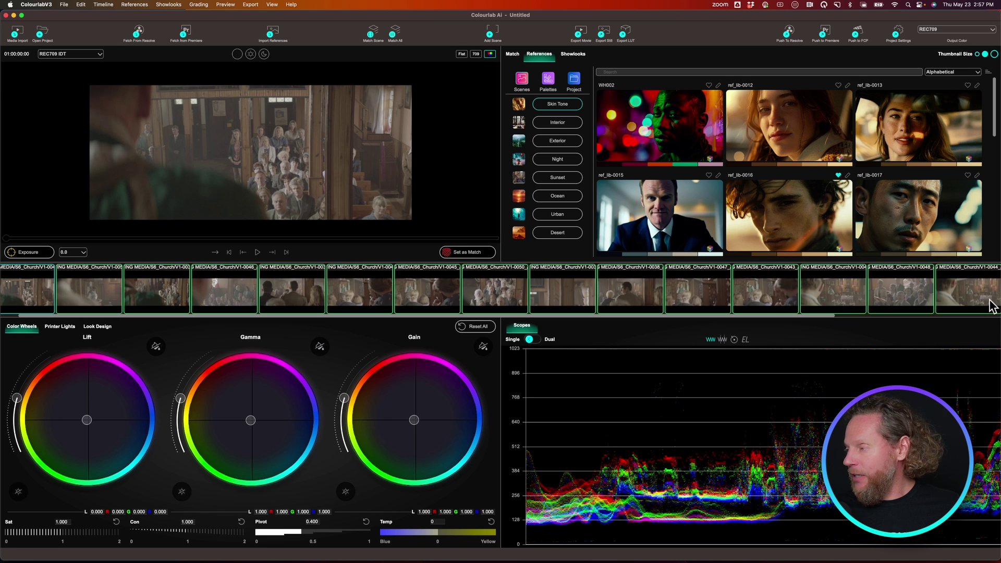
left_click(59, 53)
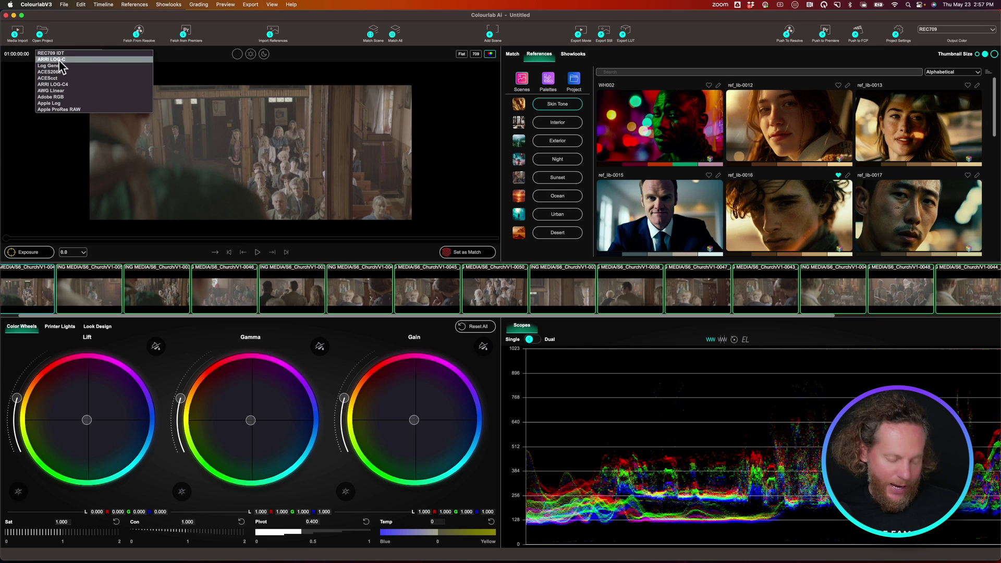
Step: Set the clips' input colour space to ARRI LOG-C and preview another church shot
left_click(59, 60)
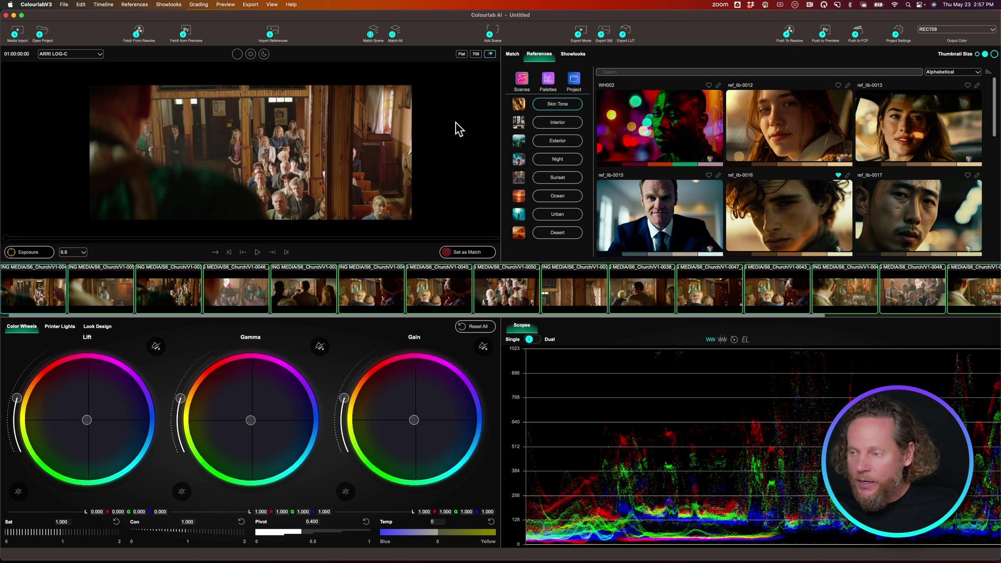
left_click(305, 301)
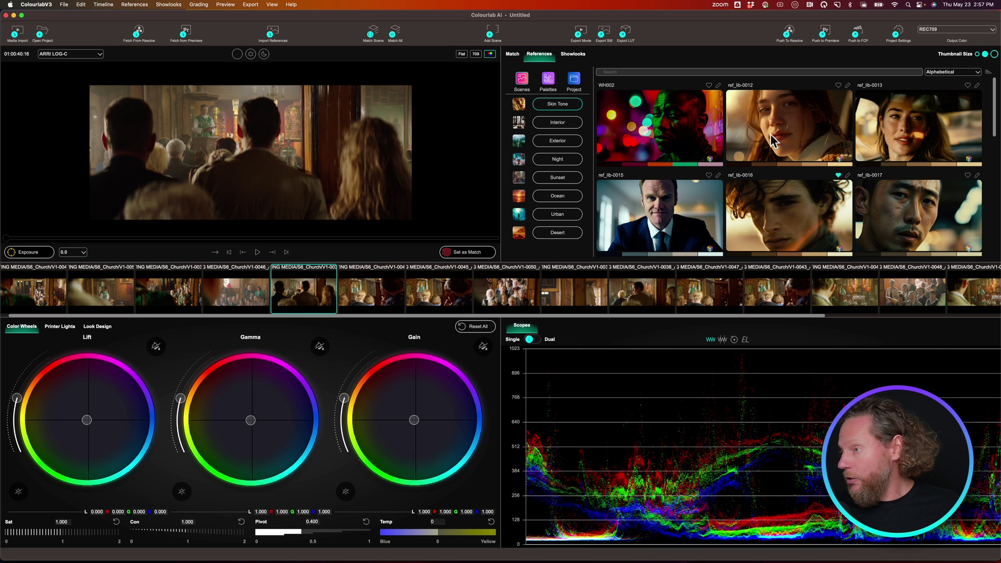
Step: Load ref_lib-0012 as reference, match all clips to it, and view the first clip's grade
double_click(786, 132)
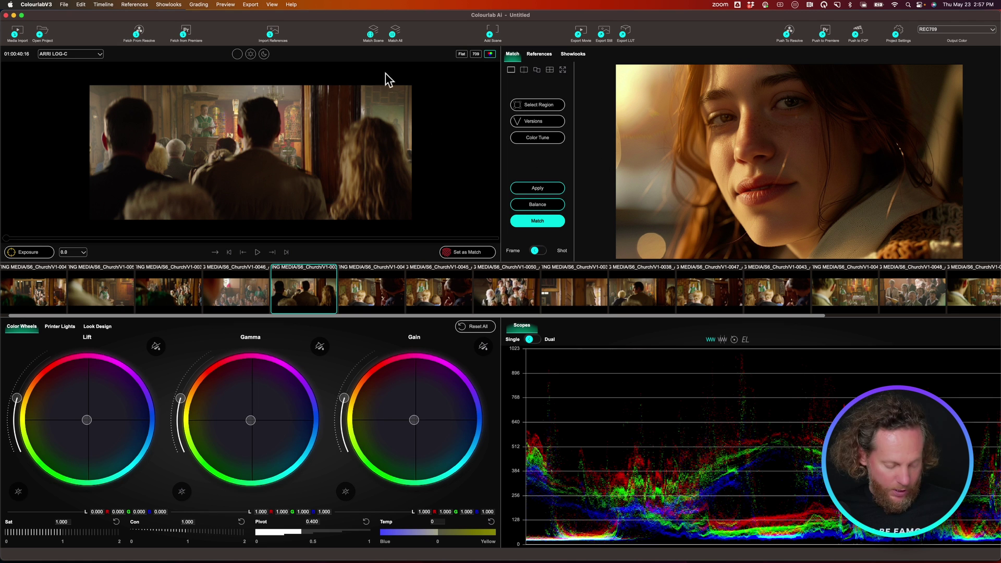
left_click(395, 34)
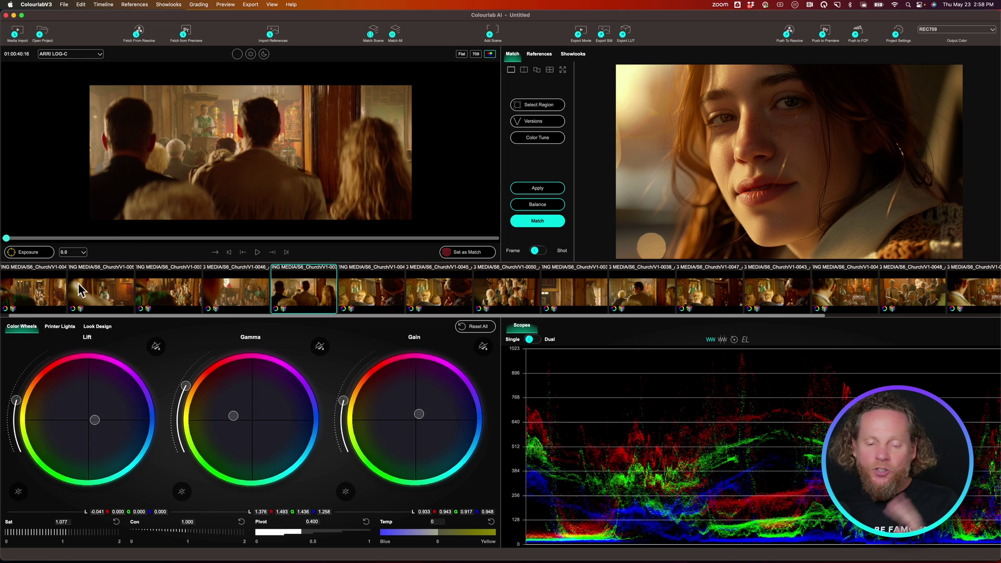
left_click(44, 302)
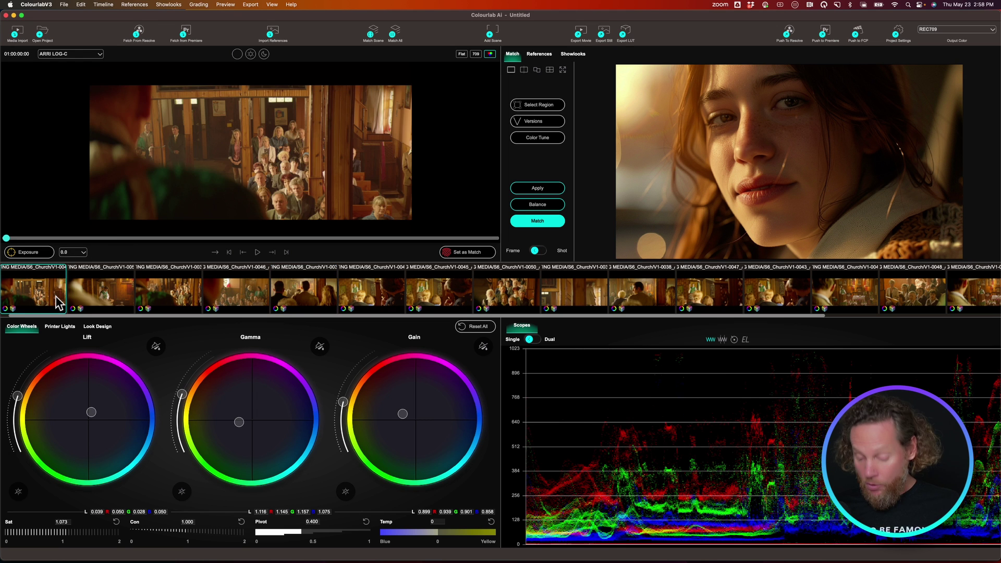
key("Right")
key("Right")
key("Right")
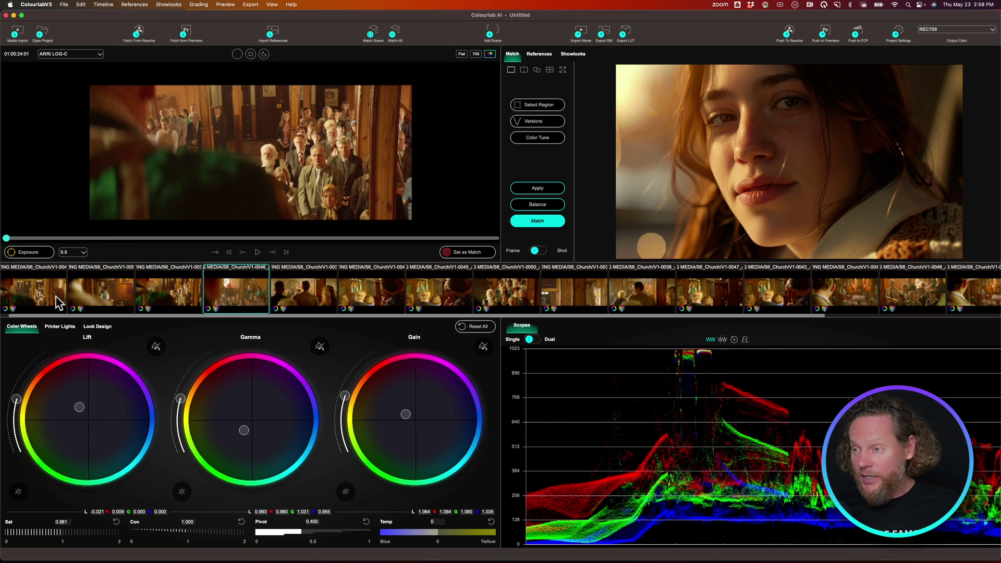
key("Right")
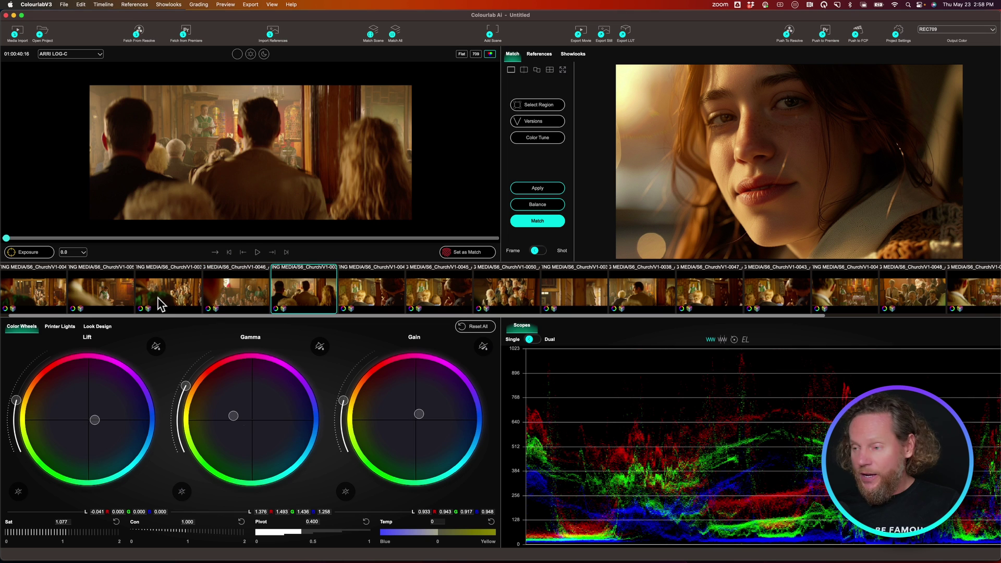
left_click(477, 54)
left_click(477, 54)
left_click(477, 54)
left_click(476, 54)
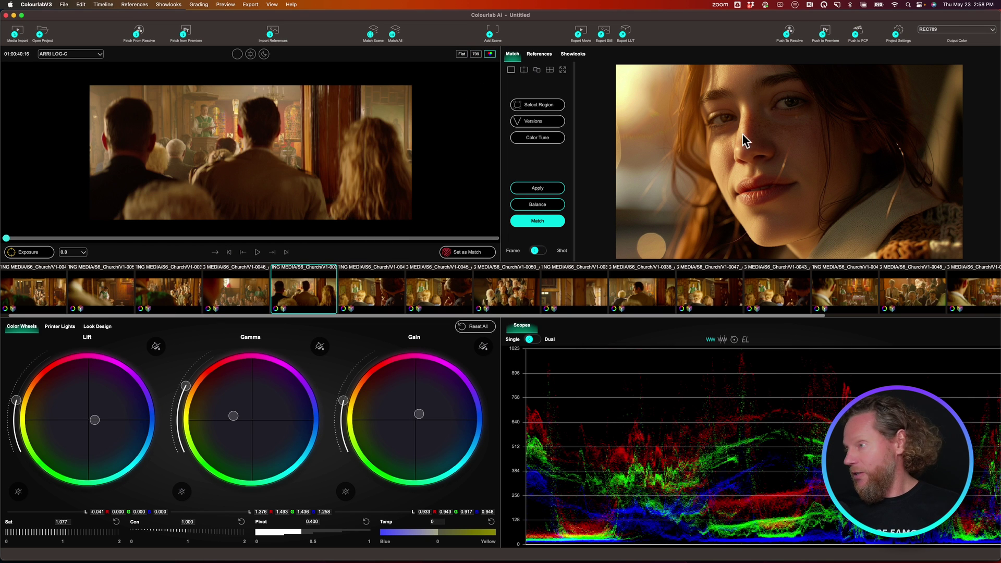
key("Right")
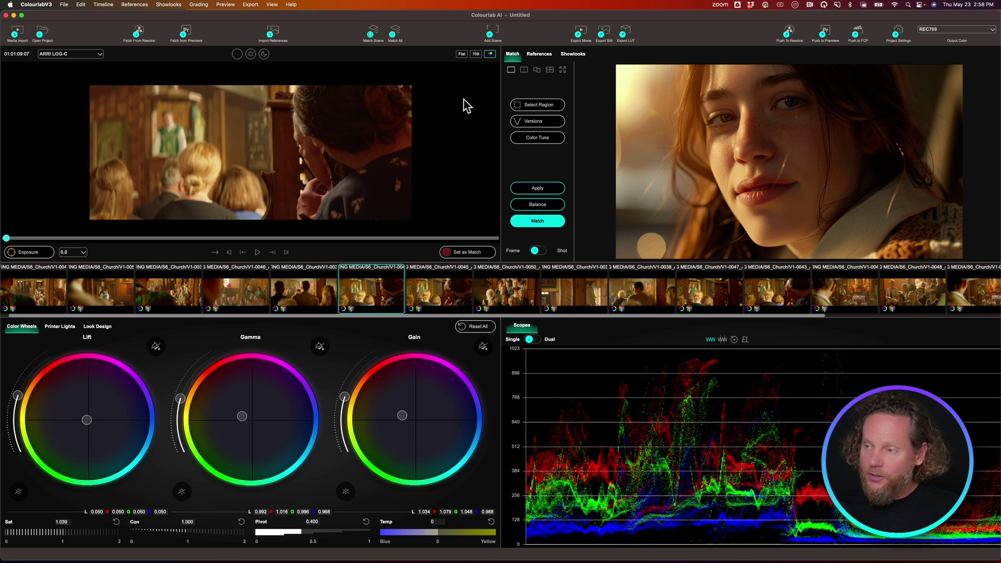
left_click(477, 54)
left_click(476, 51)
left_click(477, 51)
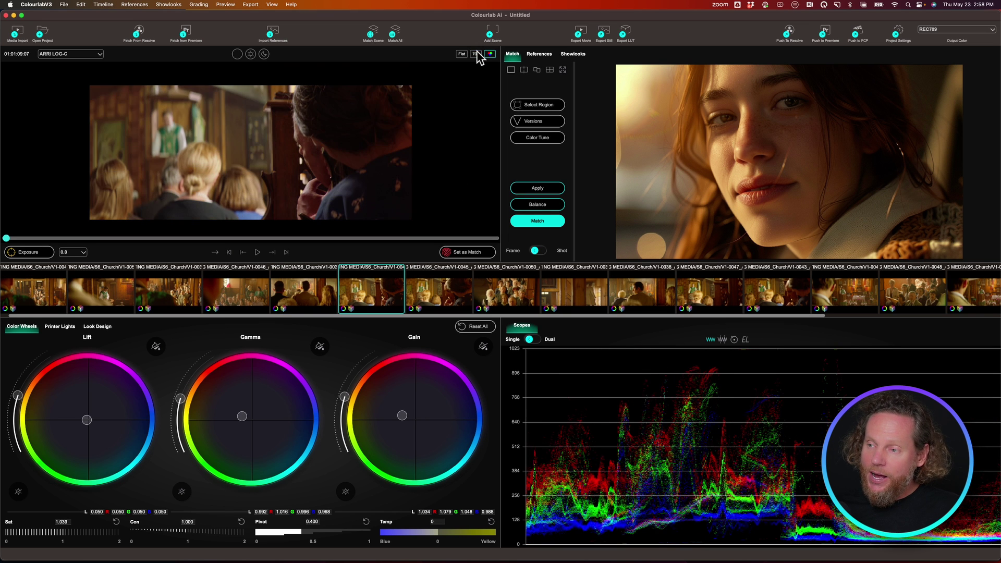
left_click(477, 51)
key("Right")
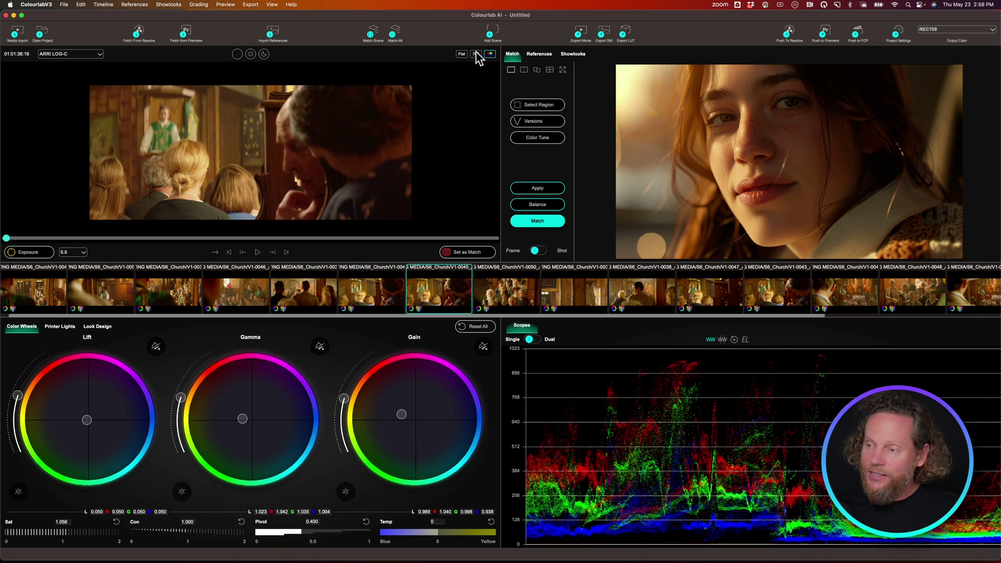
key("Right")
left_click(477, 55)
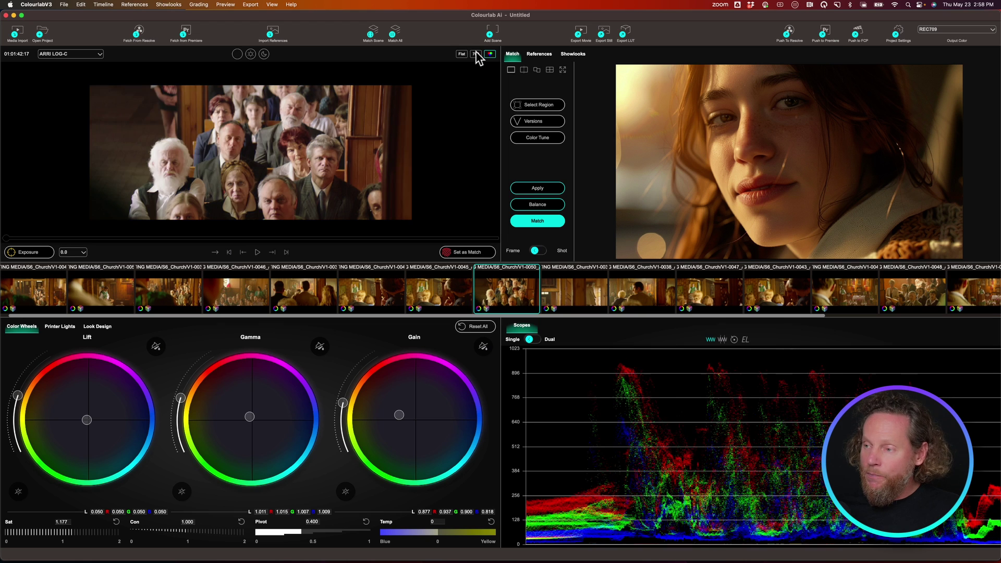
left_click(476, 54)
key("Right")
key("Right")
key("Right")
key("Right")
key("Right")
key("Right")
key("Right")
key("Right")
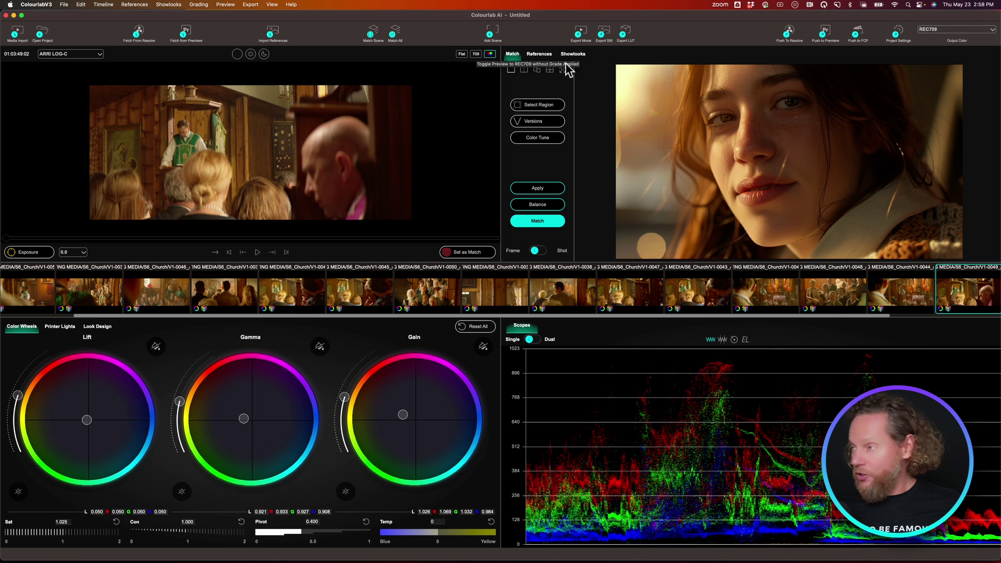
Step: Push the matched grades to Premiere, discarding the unsaved Colourlab project changes
left_click(826, 35)
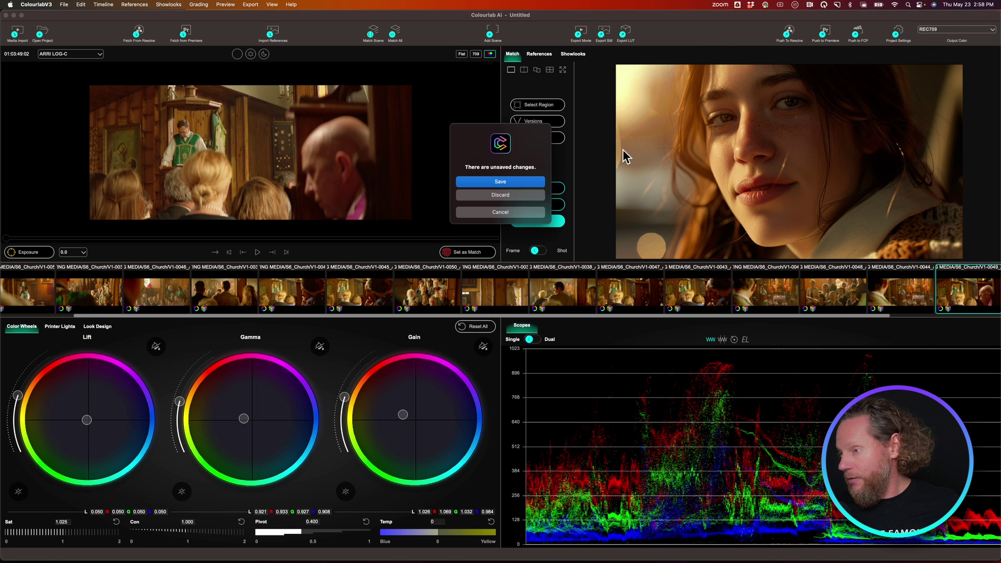
left_click(513, 197)
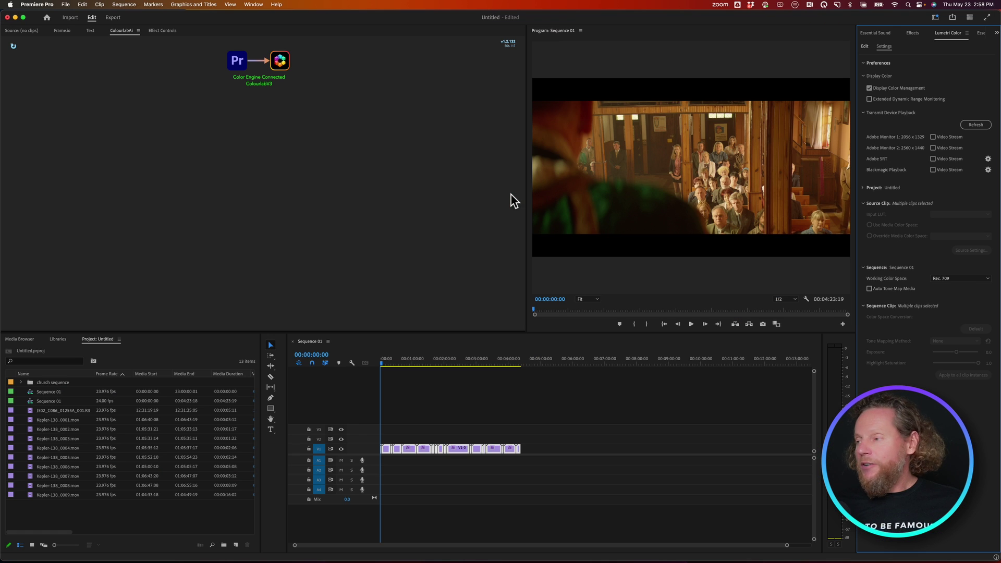
left_click(387, 362)
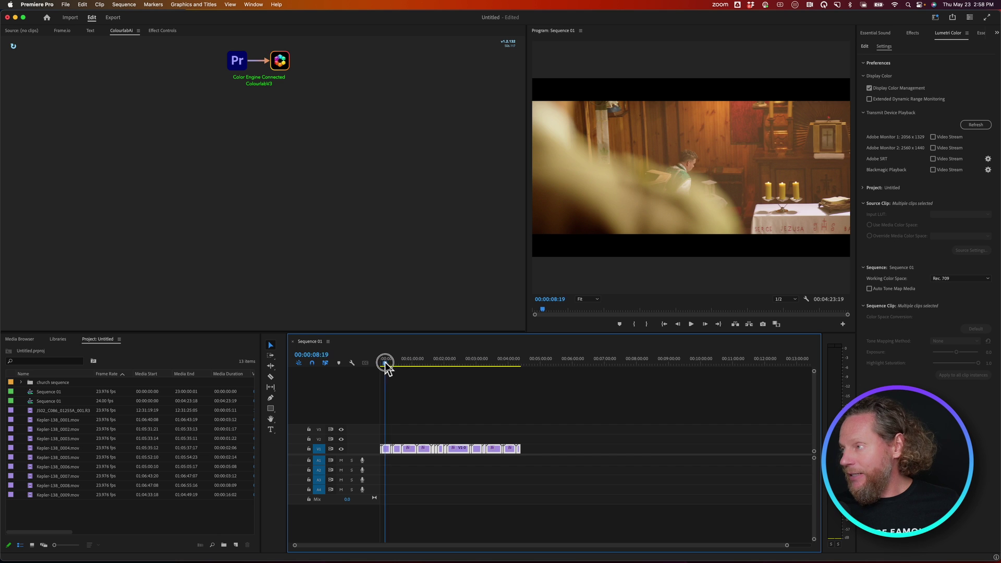
left_click_drag(386, 364, 375, 364)
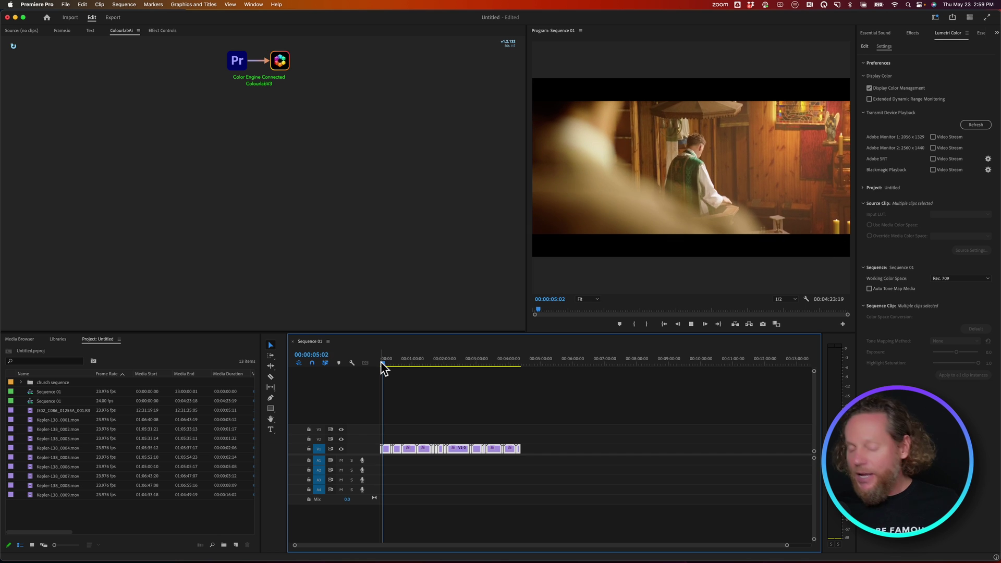
key("Down")
key("l")
key("l")
key("l")
key("l")
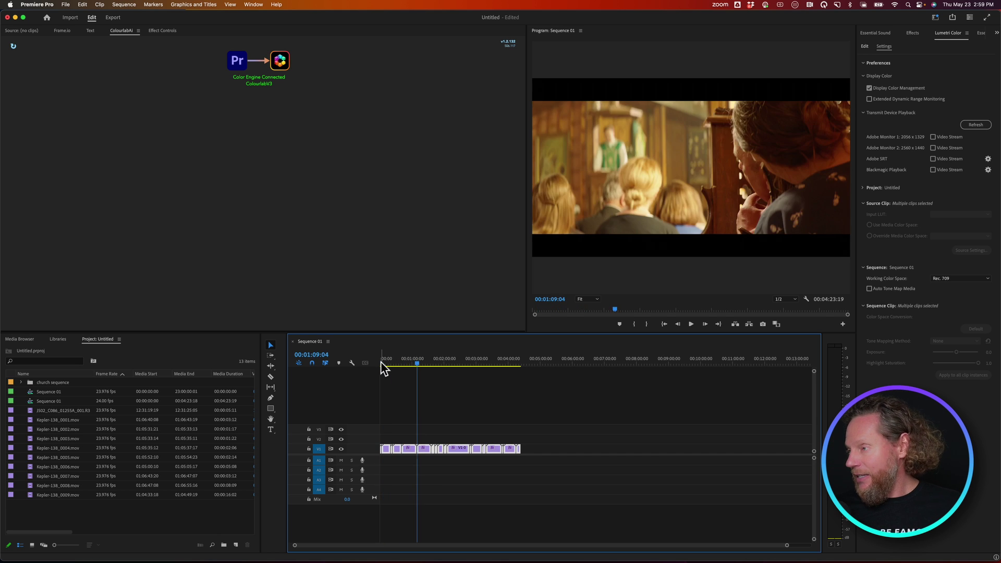
key("k")
key("Down")
key("Down")
key("Down")
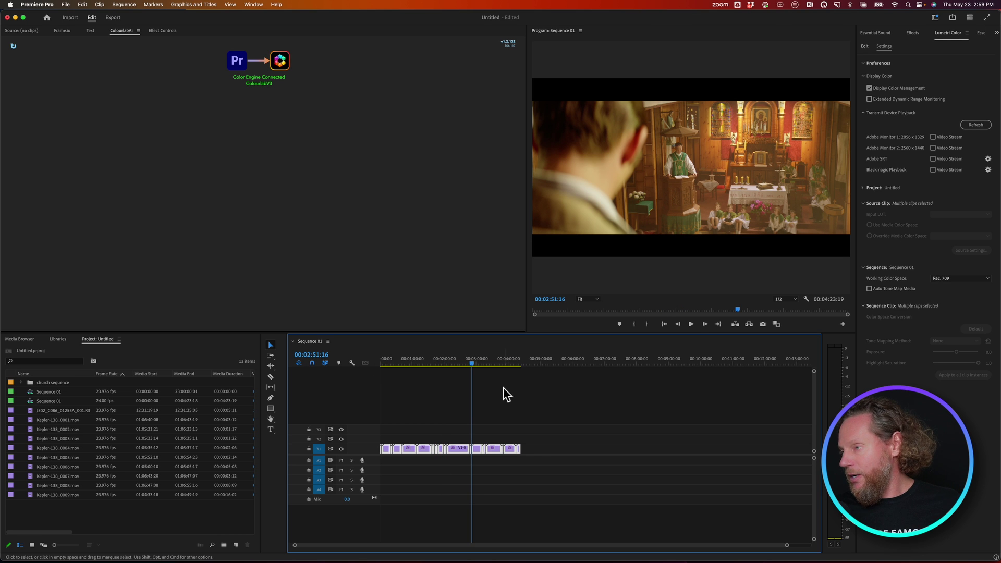
left_click_drag(505, 364, 371, 374)
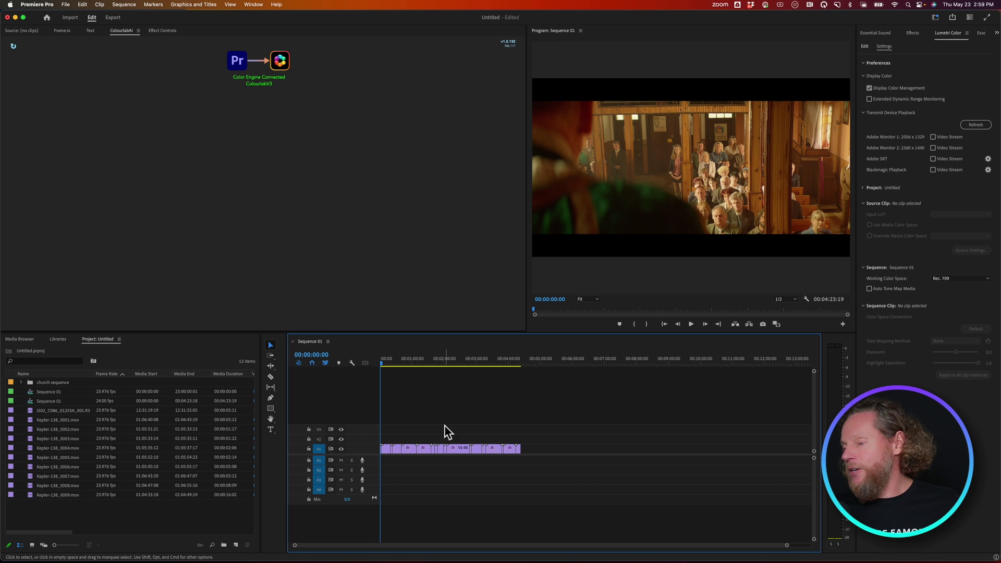
left_click(389, 360)
left_click_drag(390, 360, 363, 364)
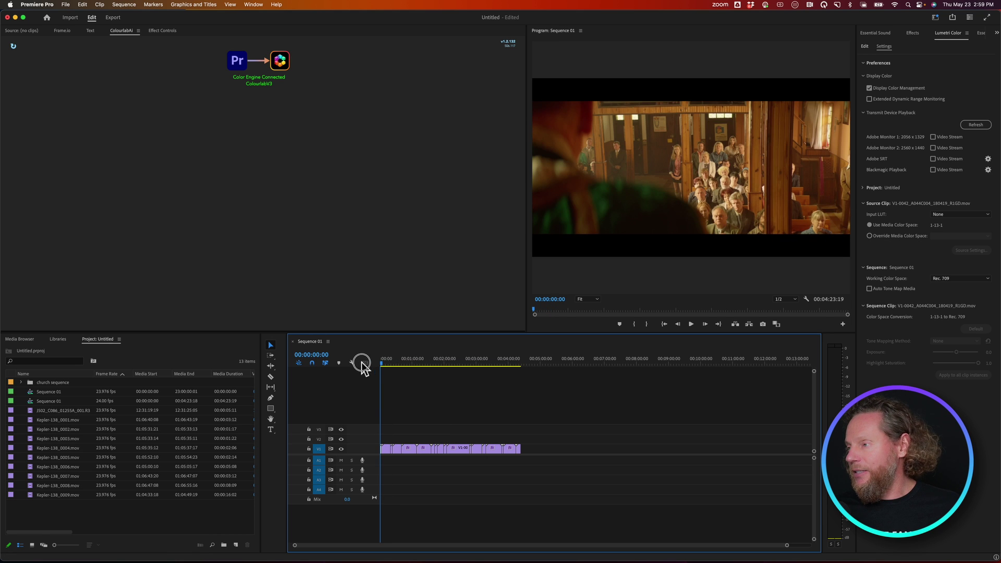